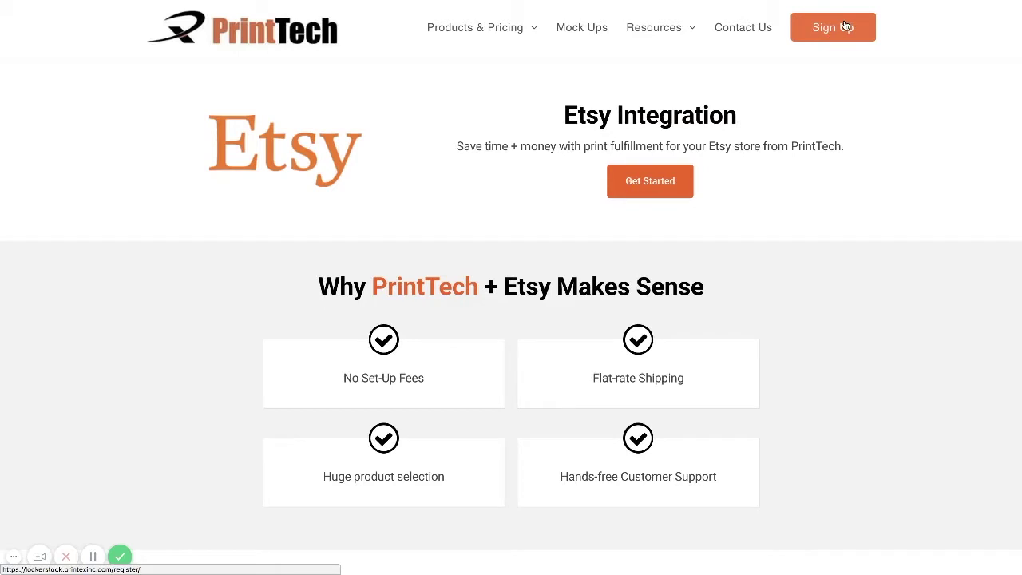
Step: Start the Etsy integration sign-up to bring up the Create Account form
click(689, 181)
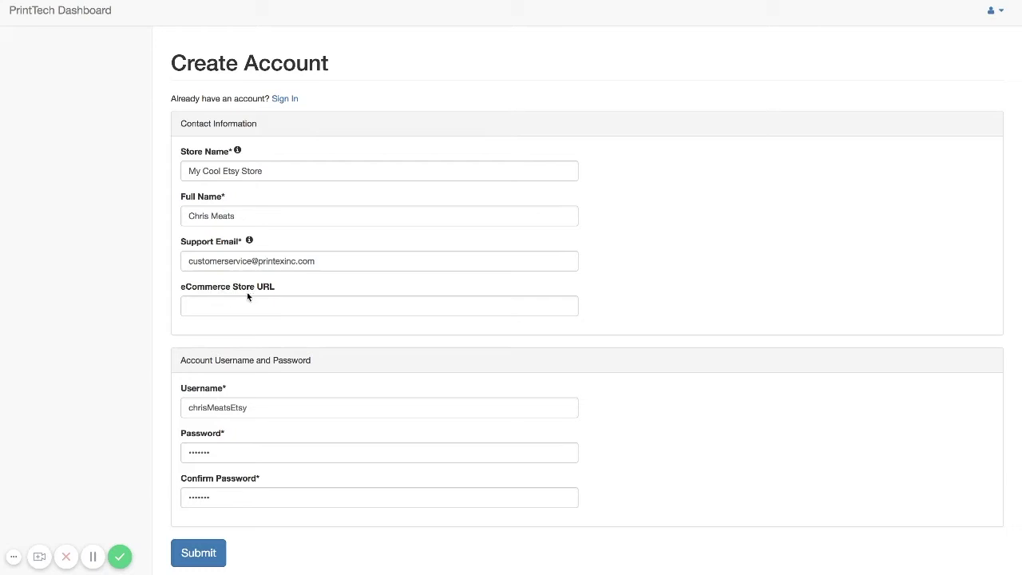
Step: Submit the new account details for My Cool Etsy Store
click(198, 558)
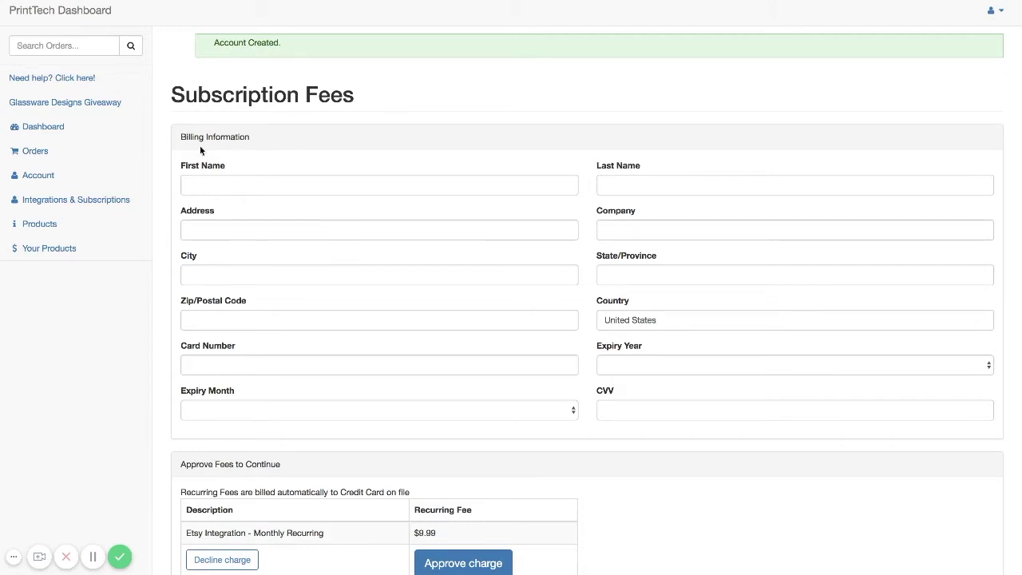
Step: Connect the Etsy store under Integrations & Subscriptions and approve the $9.99 monthly fee
click(118, 207)
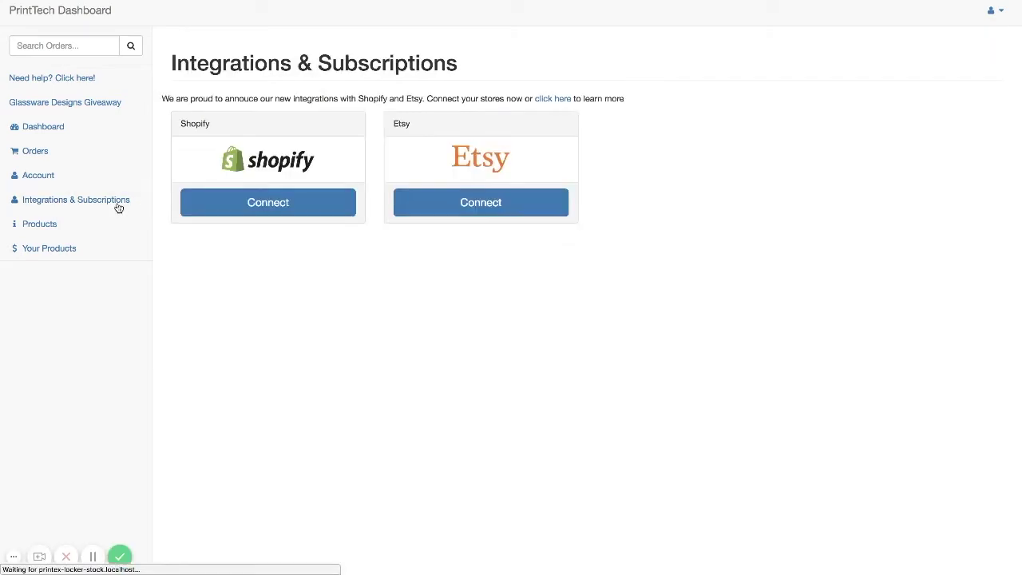
click(474, 200)
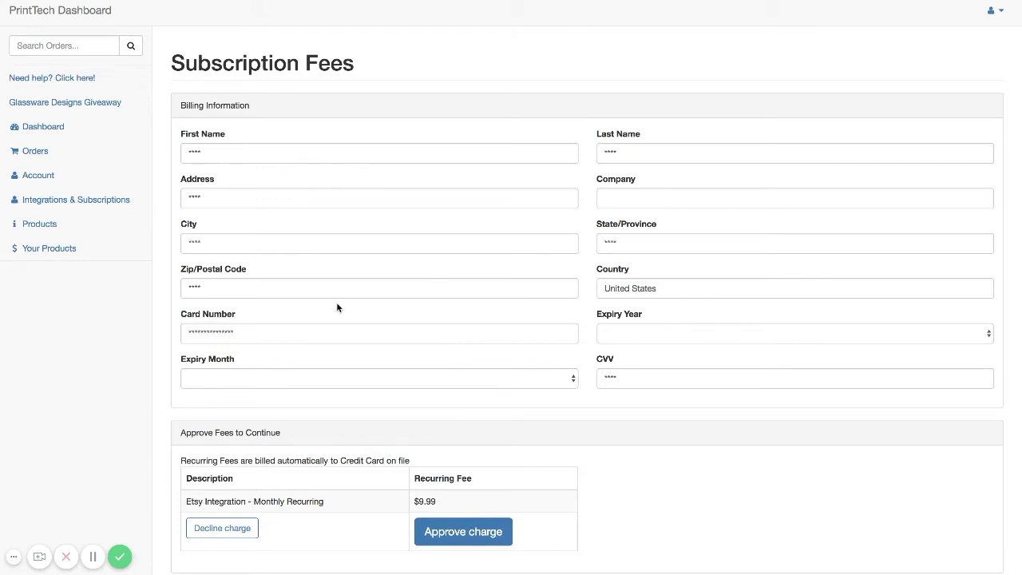
click(461, 532)
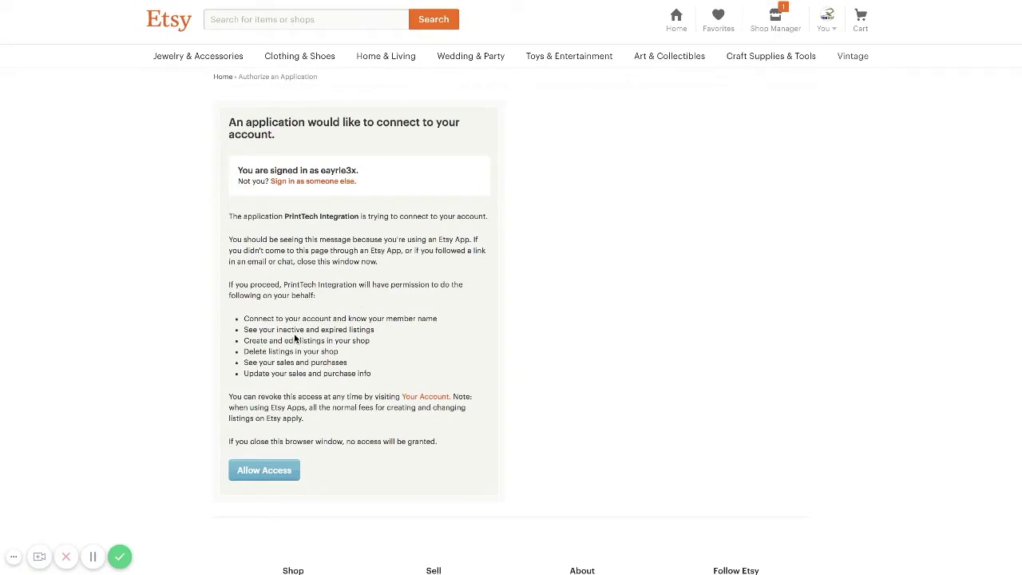
Step: Allow PrintTech Integration access to the Etsy shop
click(287, 472)
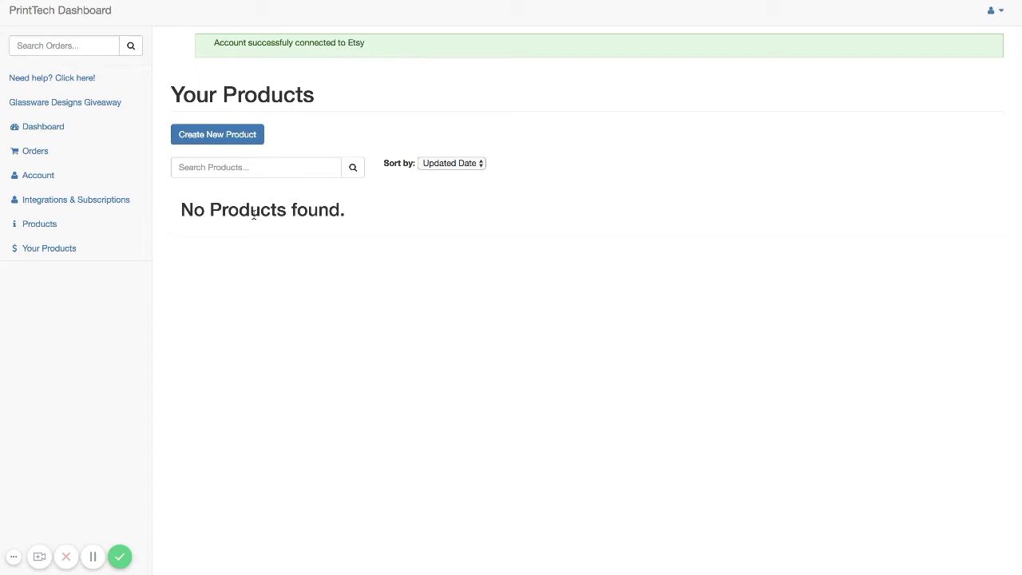
Step: Create a grey Adult Unisex T-Shirt product, keeping the default size prices
click(230, 142)
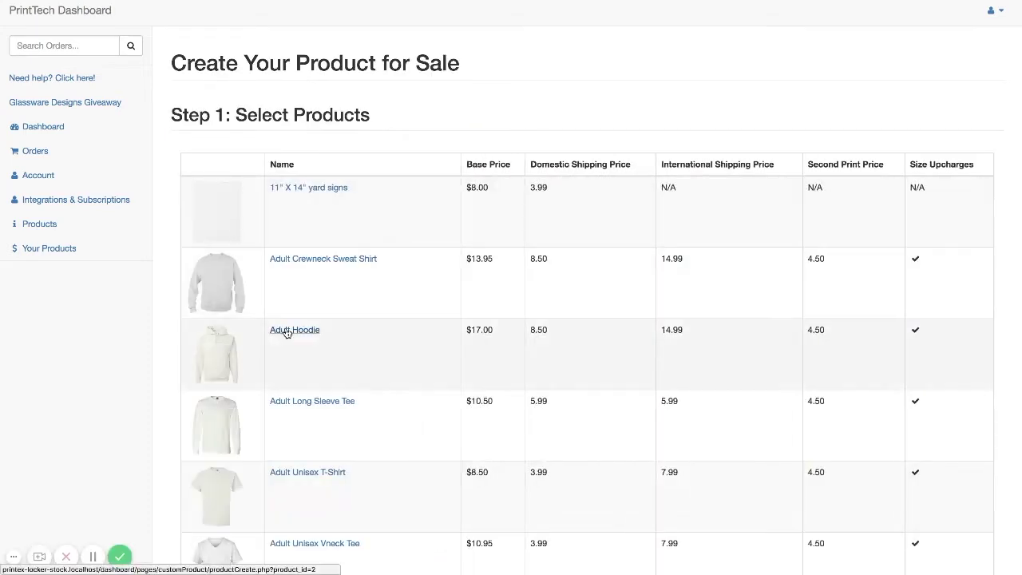
click(314, 474)
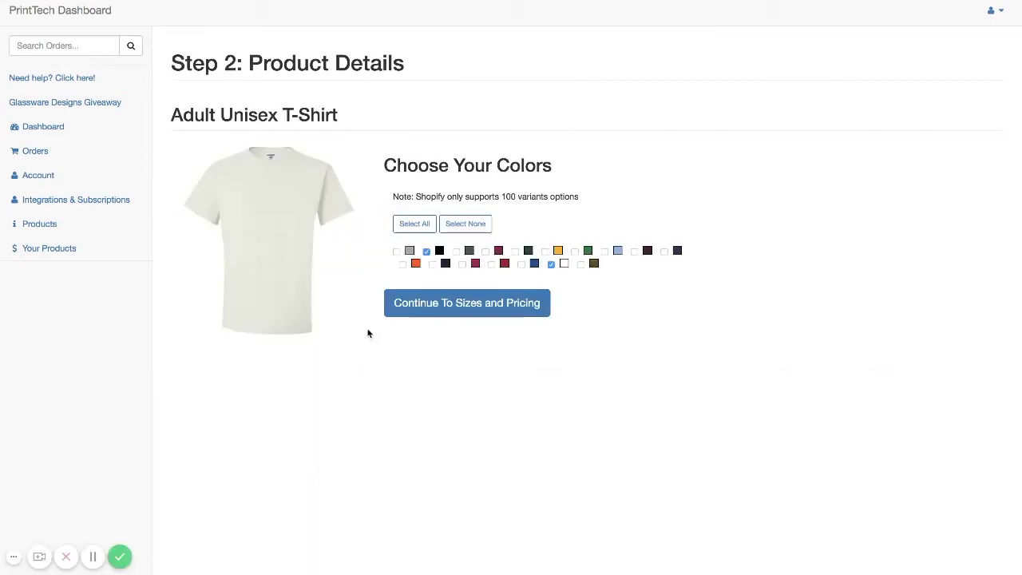
click(396, 252)
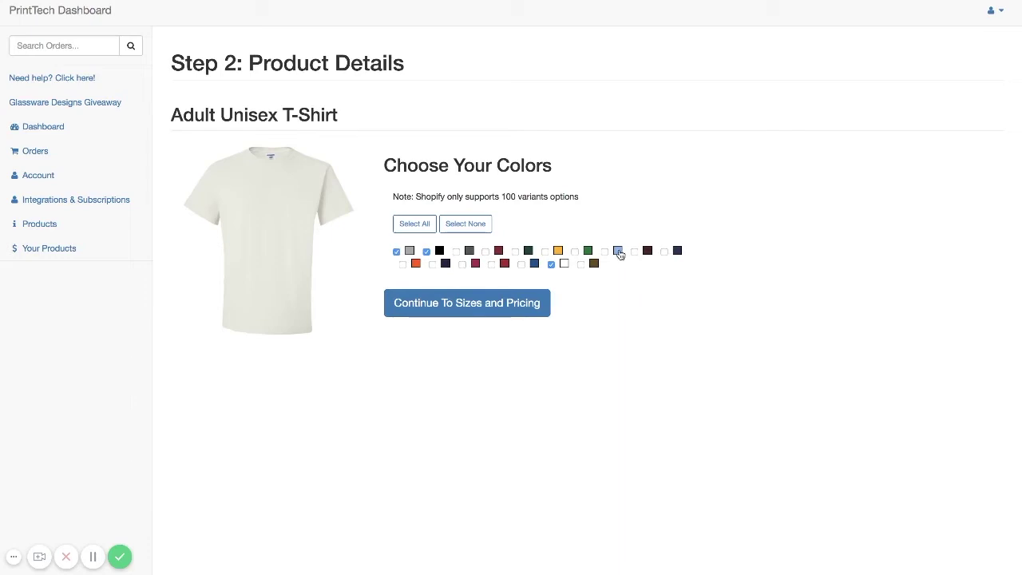
click(484, 309)
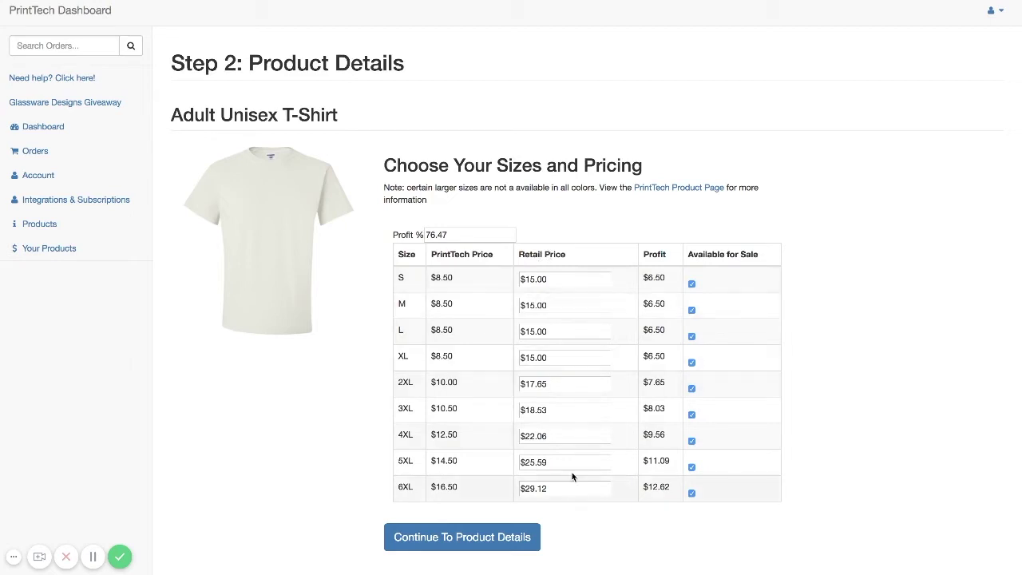
triple_click(552, 279)
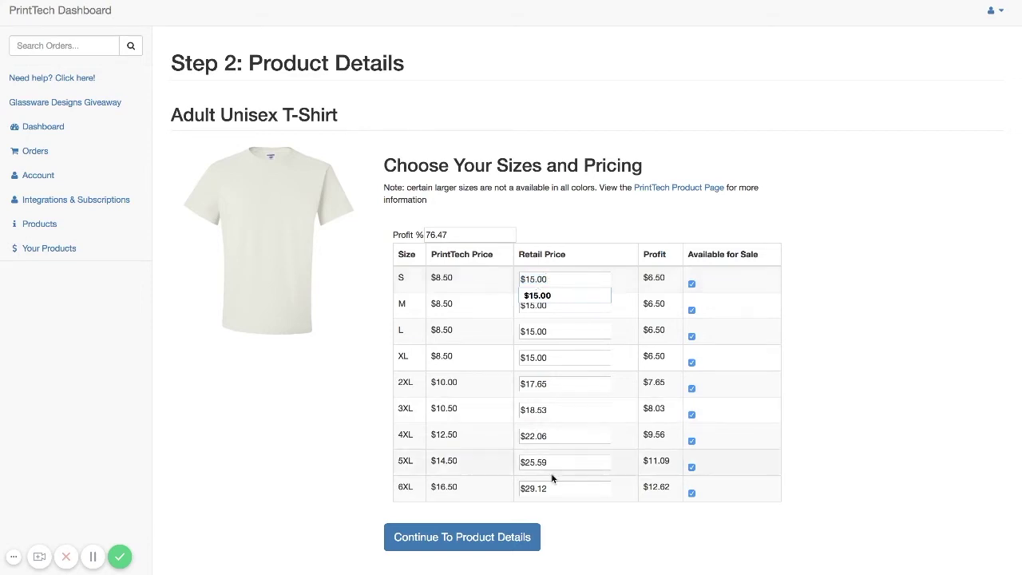
scroll(574, 497, down, 1)
click(520, 527)
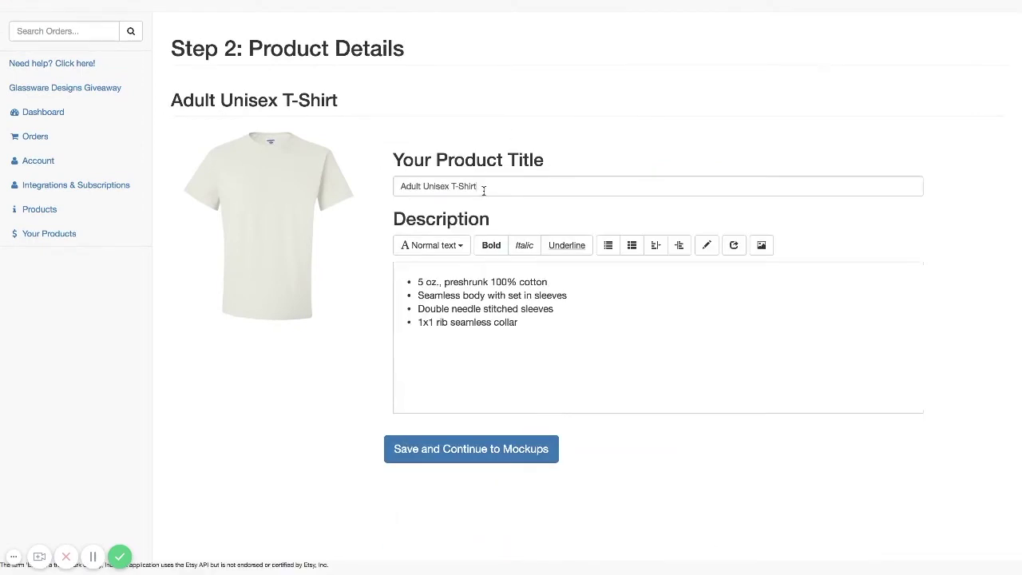
Step: Retitle the product 'My new cool shirt' and save the details to reach mockups
triple_click(483, 190)
text(My ne cool shirt)
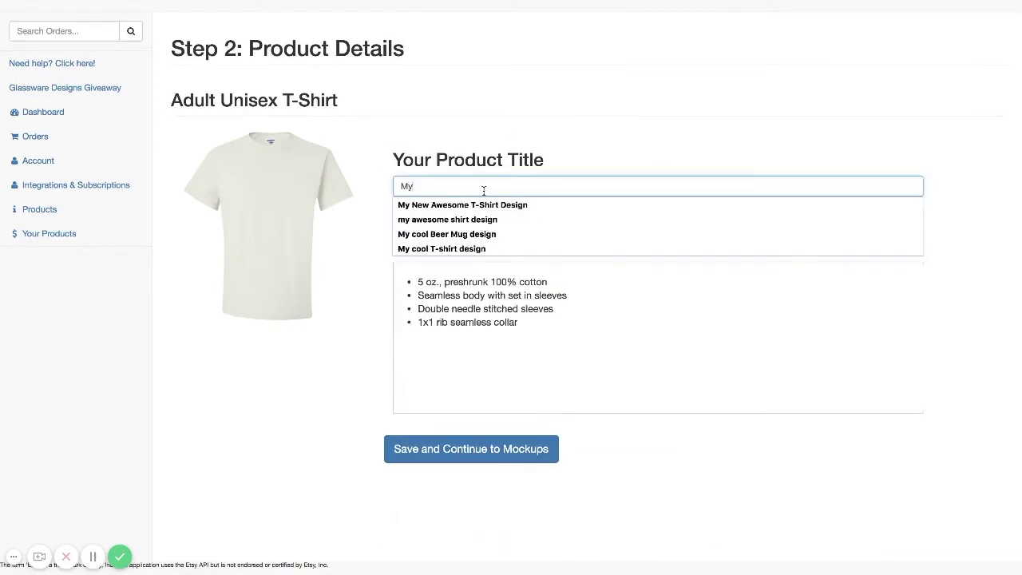
key(Tab)
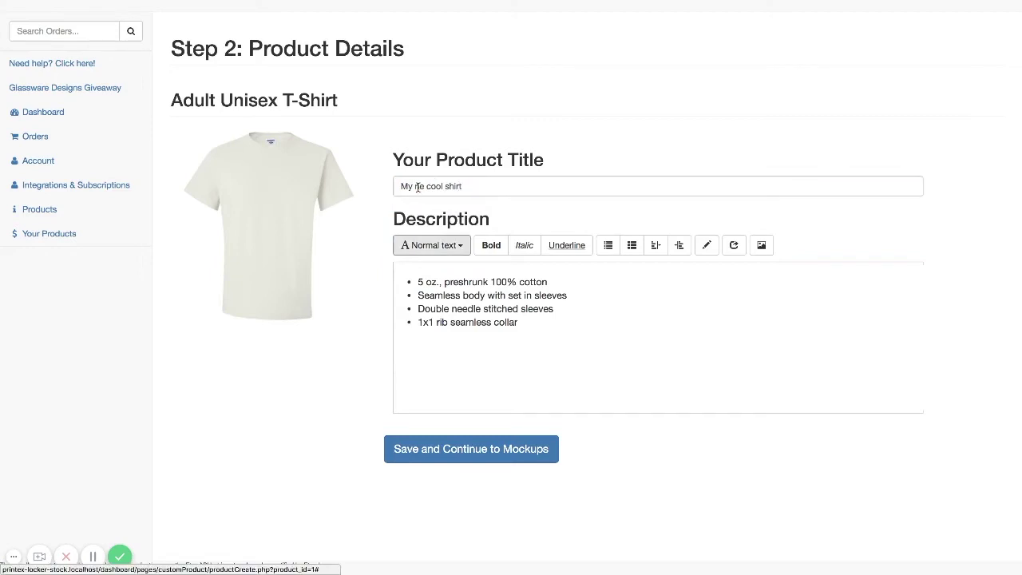
click(423, 186)
text(w)
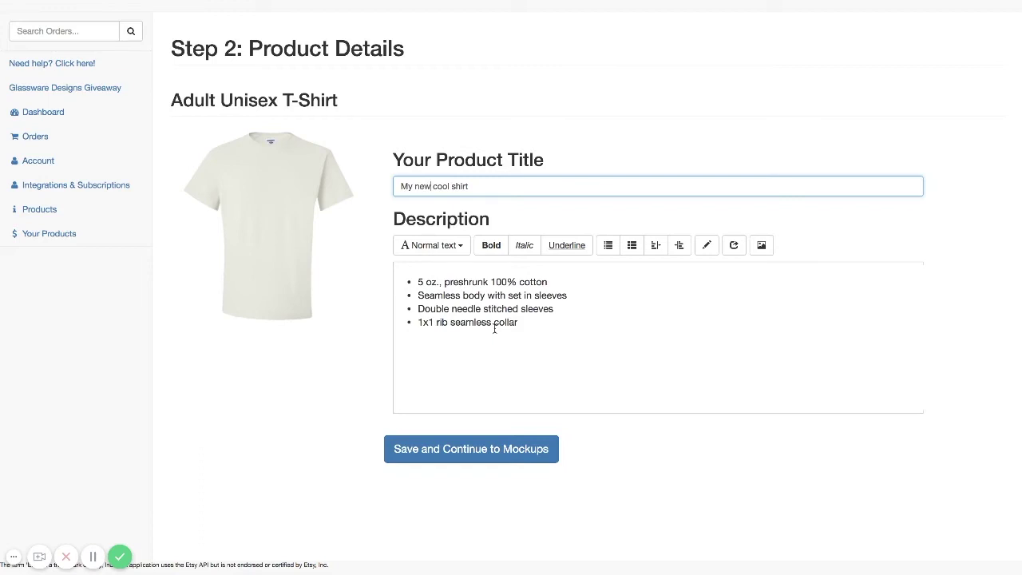
click(483, 459)
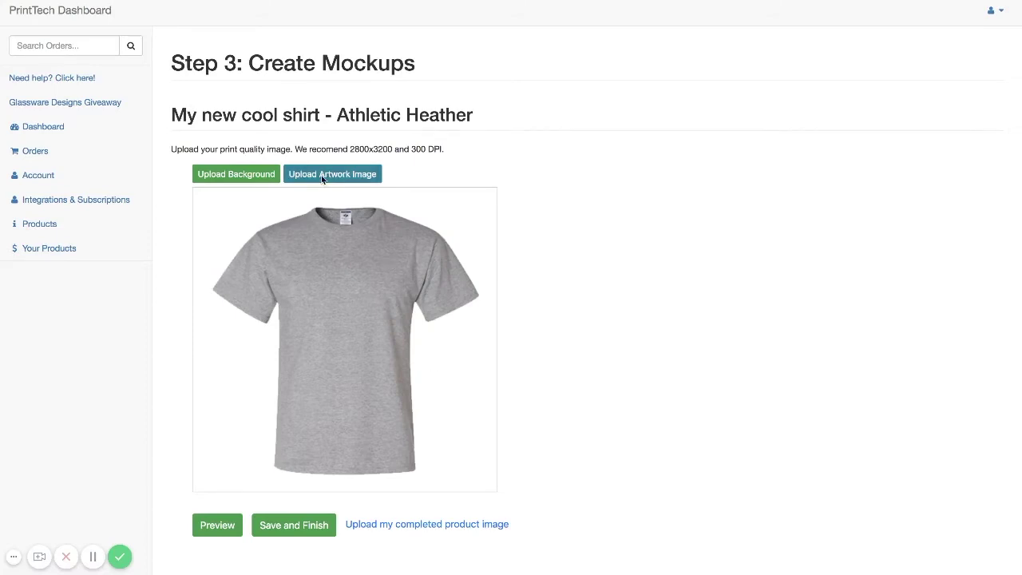
click(321, 175)
Step: Place PrintTech cropped.png enlarged across the grey shirt's chest and save the mockup
click(447, 23)
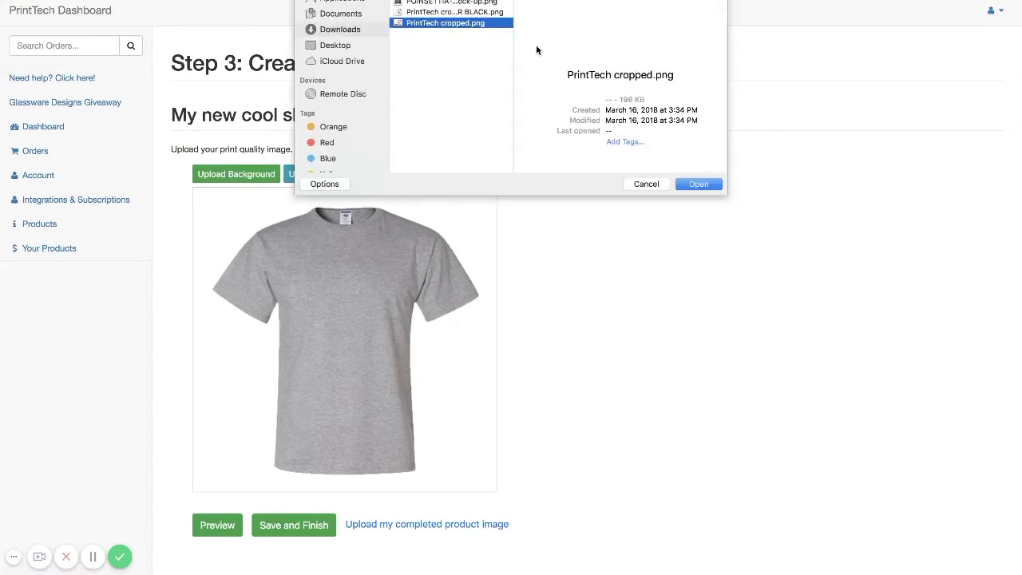
click(708, 184)
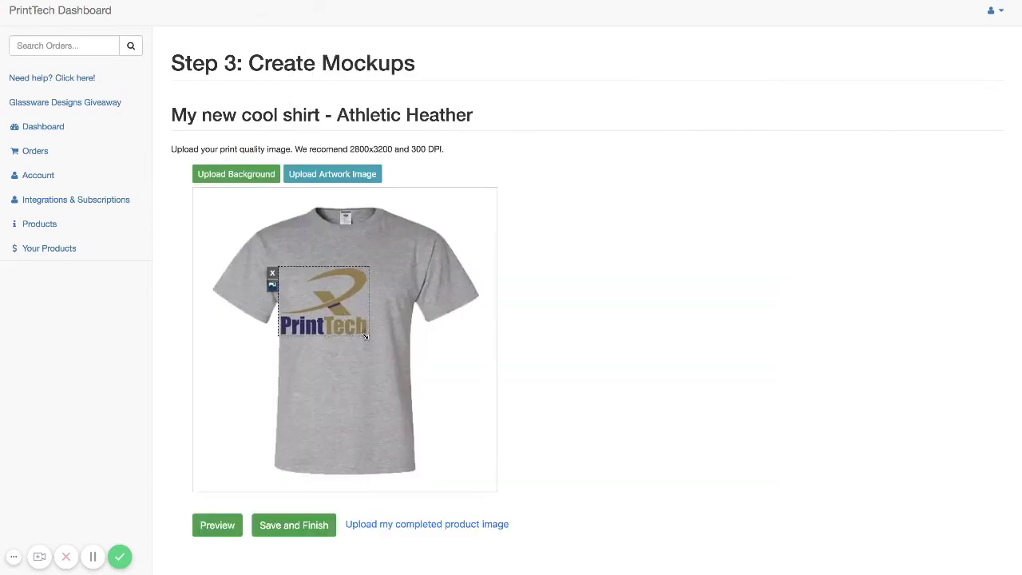
drag(366, 335, 388, 366)
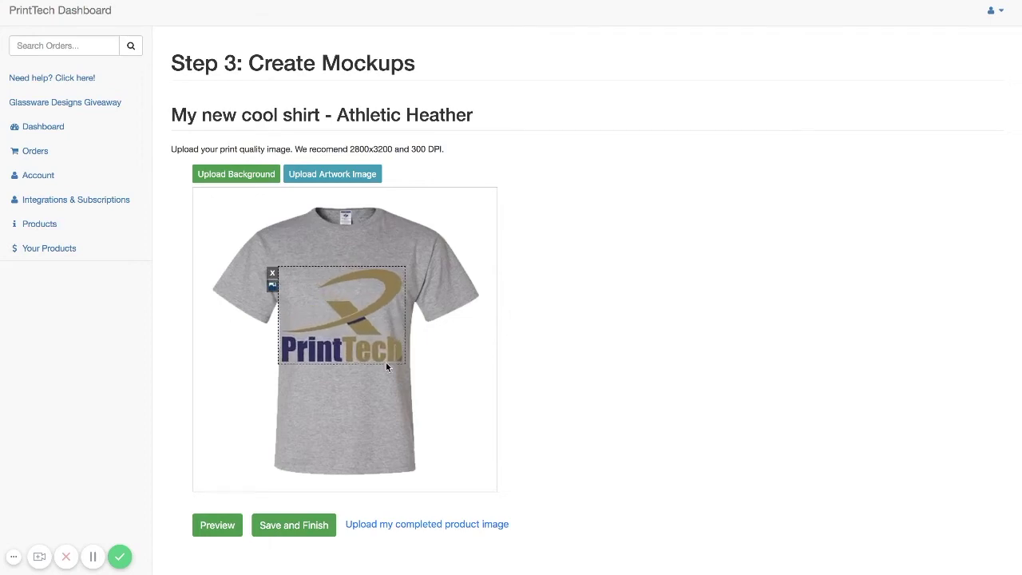
click(315, 525)
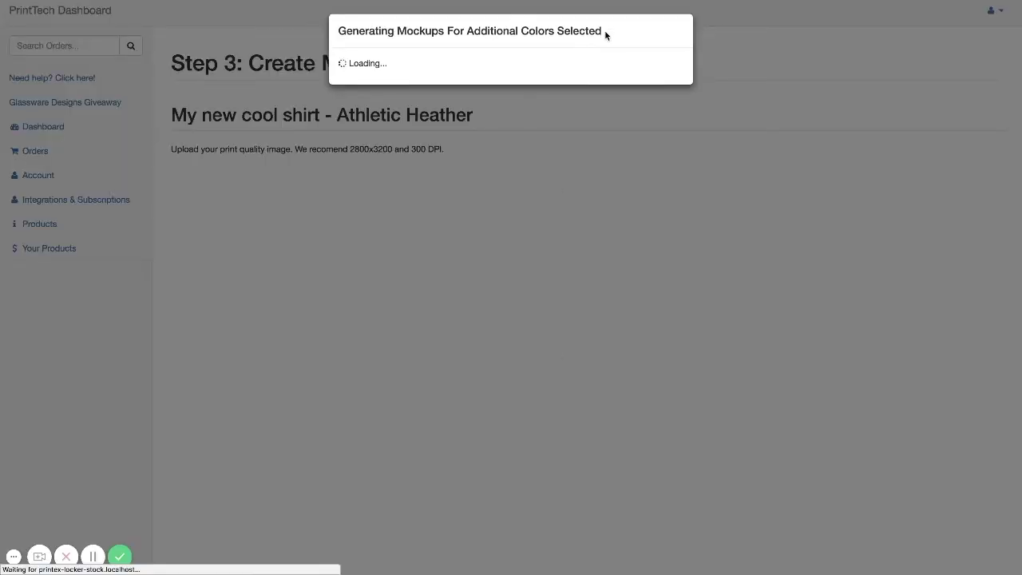
drag(605, 35, 516, 34)
click(511, 54)
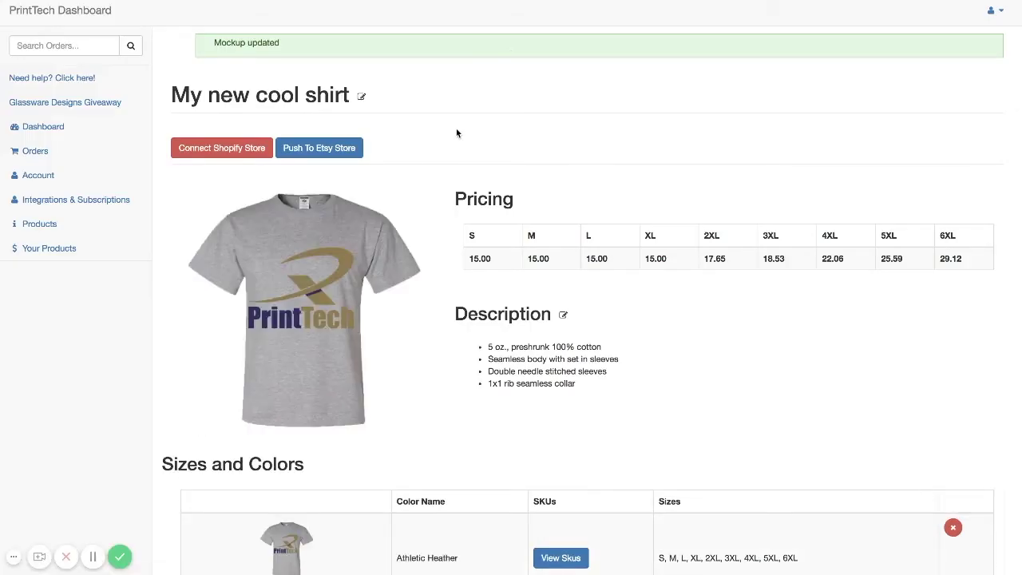
Step: Push My new cool shirt to the Etsy store, then switch to the Etsy Listings tab
scroll(457, 133, down, 5)
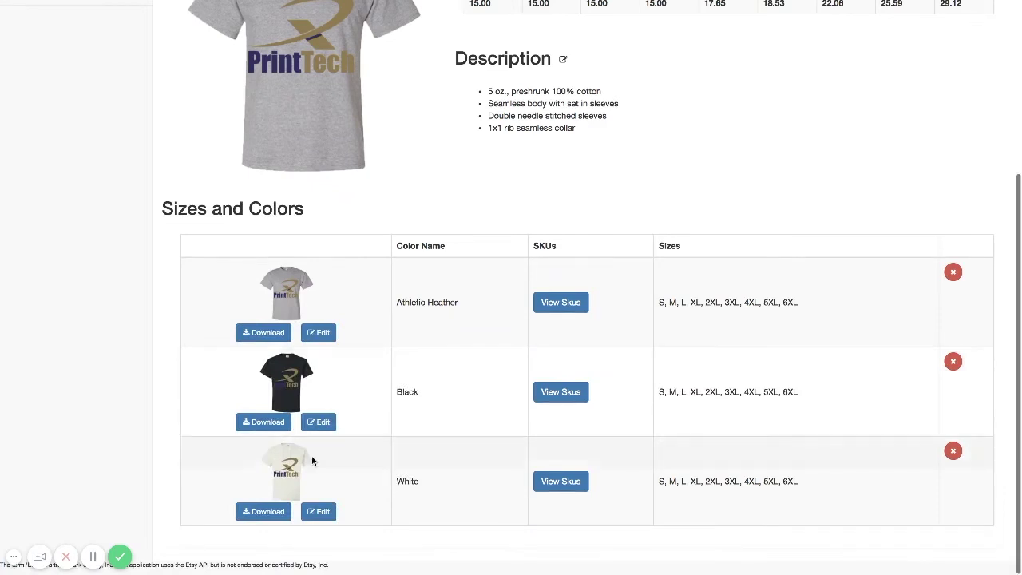
scroll(477, 330, up, 1)
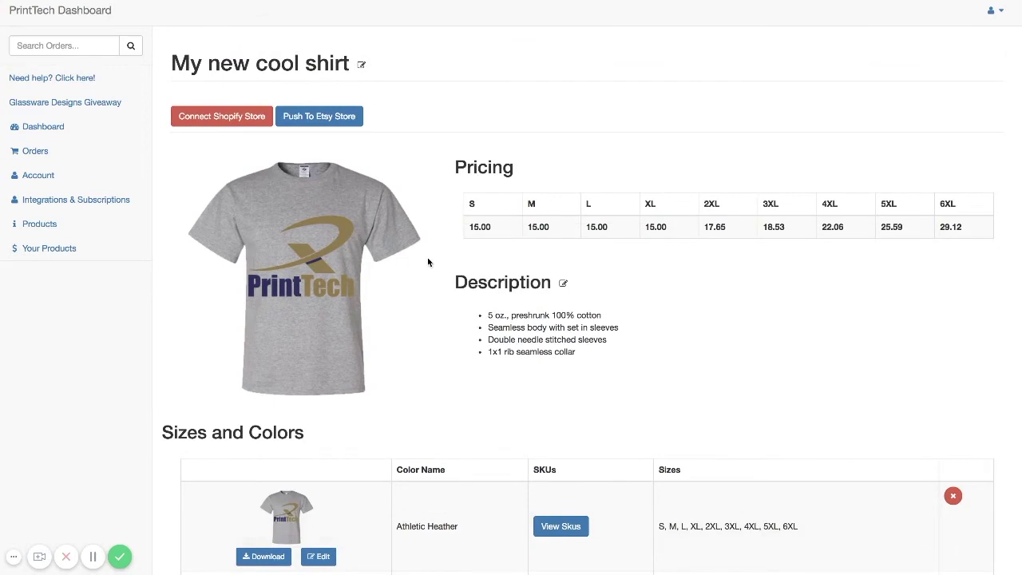
click(330, 120)
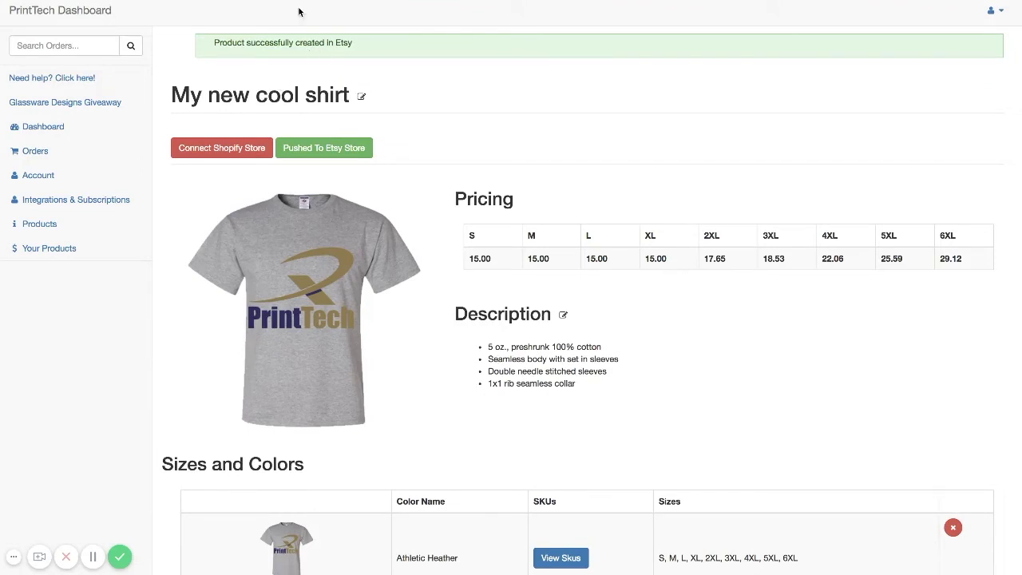
key(ctrl+Tab)
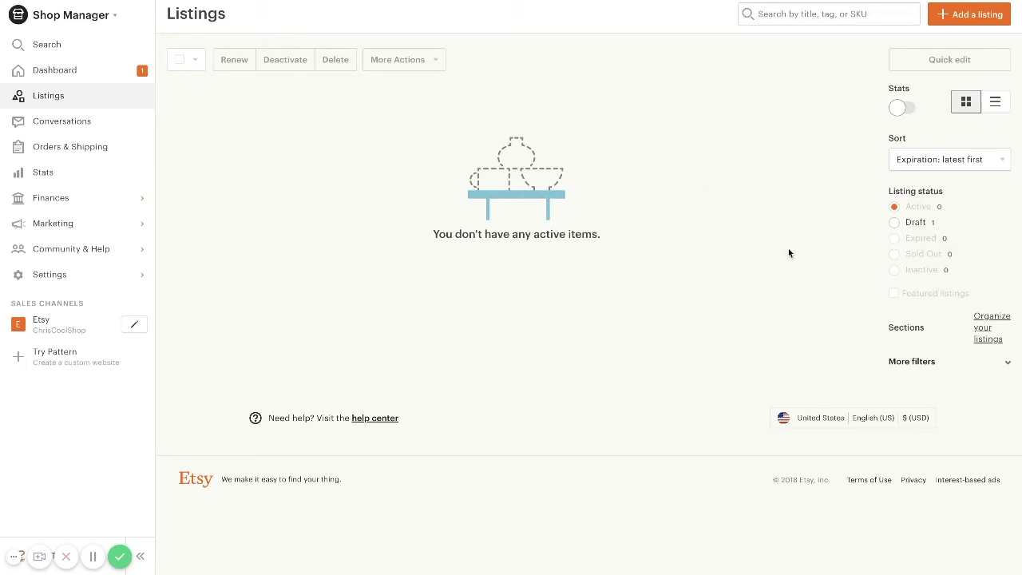
Step: Filter Etsy listings to Draft and open the My new cool shirt draft
click(894, 223)
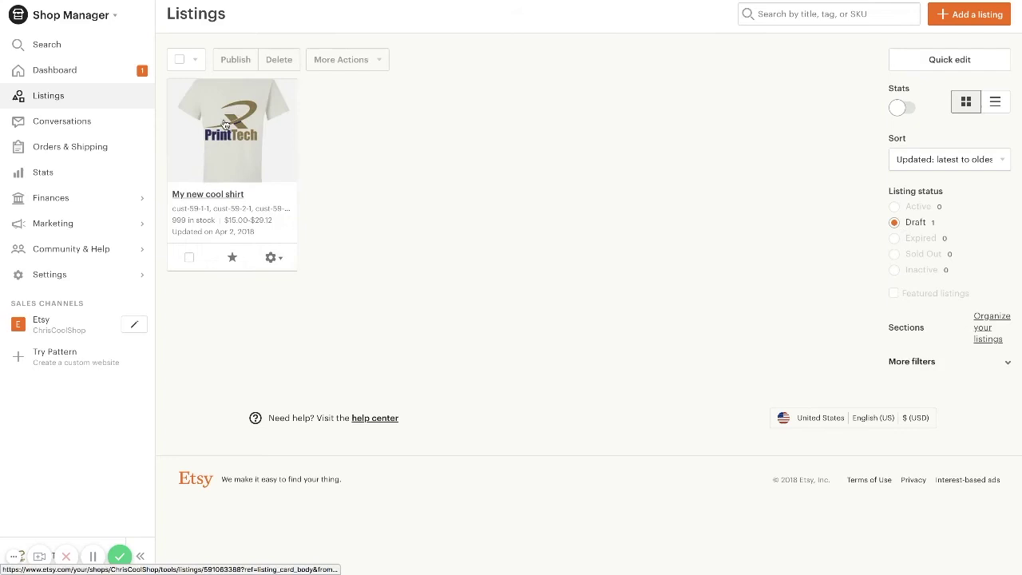
click(224, 141)
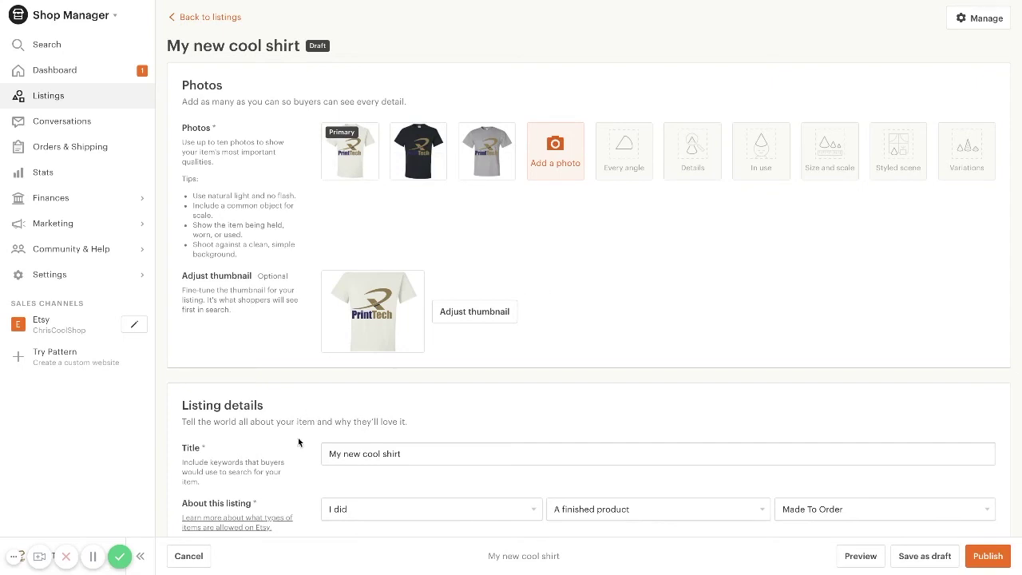
Step: Set Who made it? to Another company or person and edit the PrintTech production partner
scroll(298, 442, down, 2)
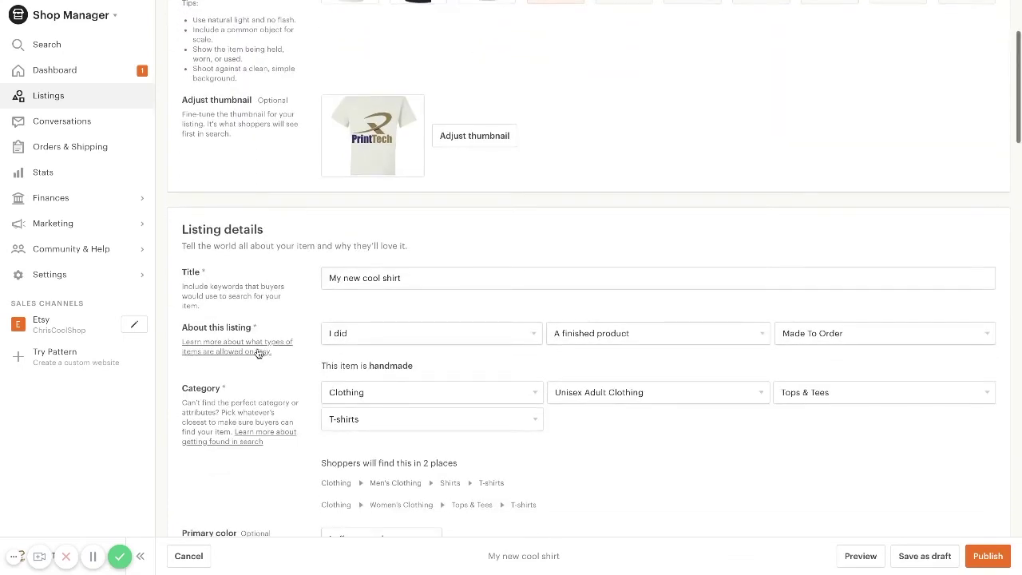
click(379, 337)
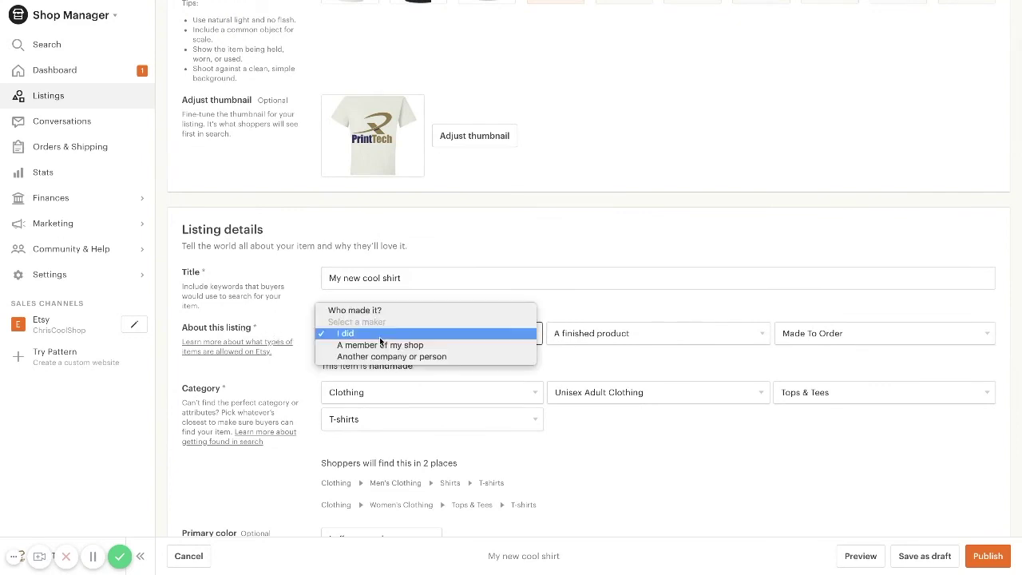
click(448, 359)
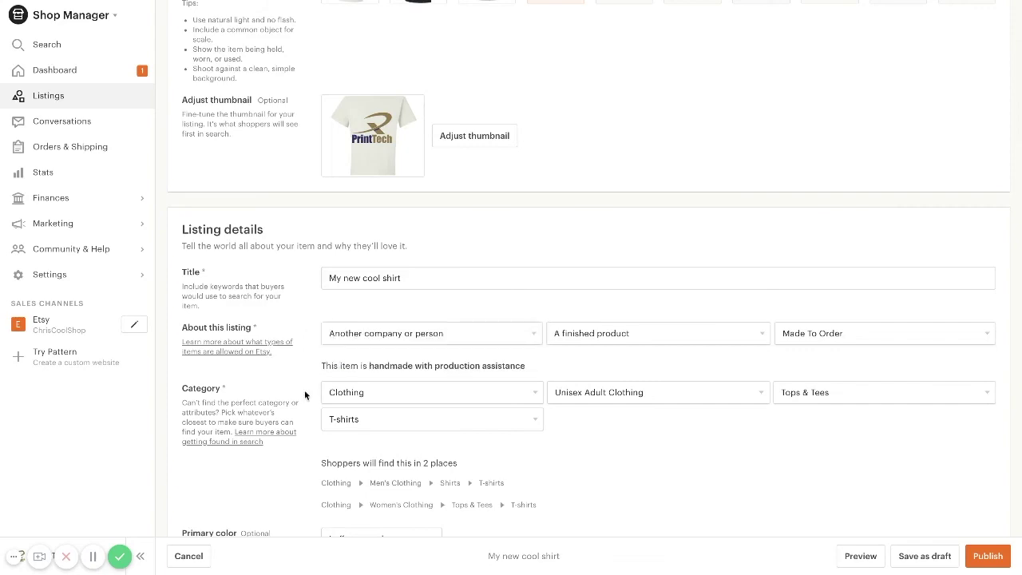
scroll(284, 438, down, 4)
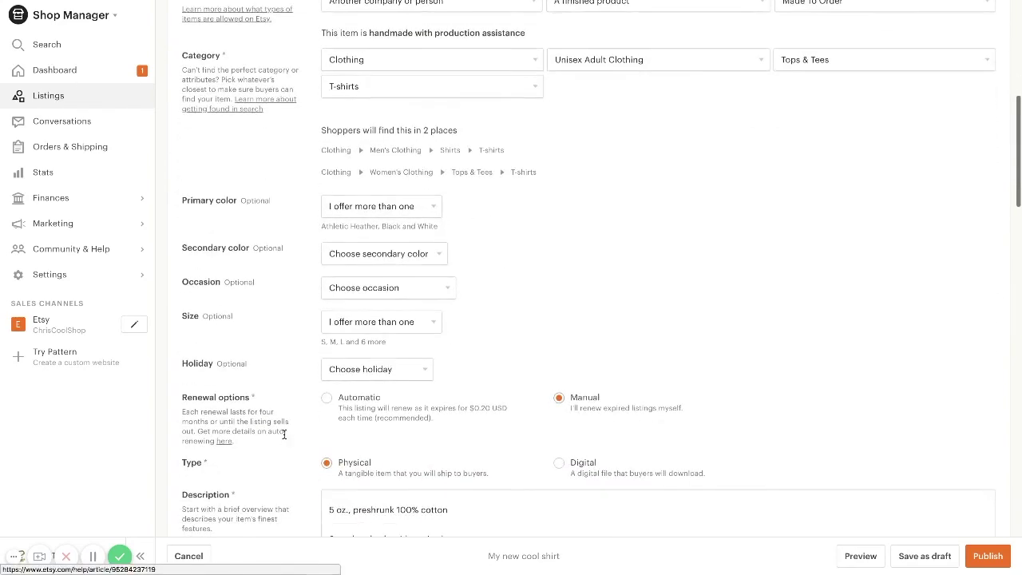
scroll(284, 438, down, 2)
scroll(283, 437, down, 3)
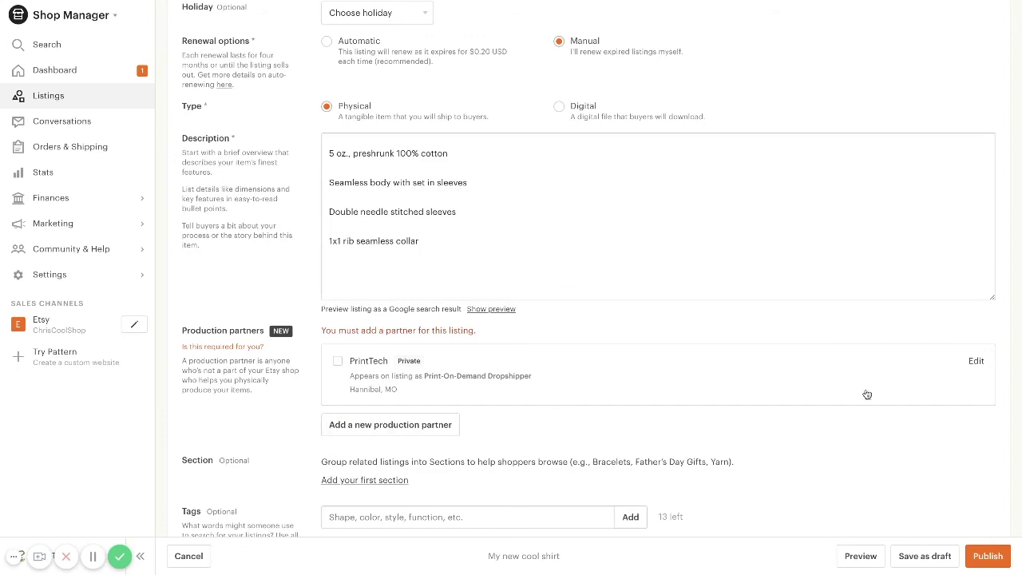
click(972, 361)
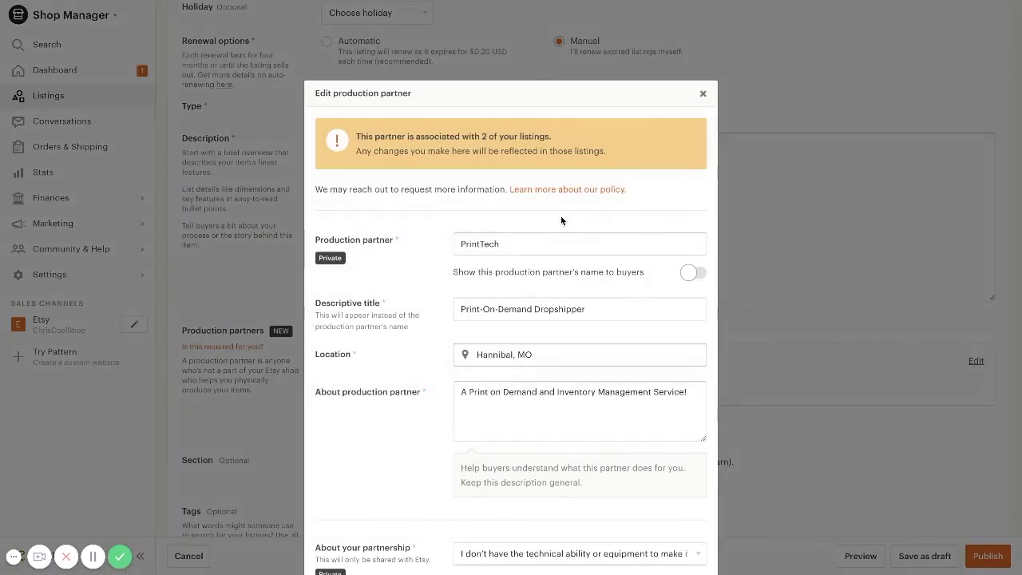
Step: Re-save the PrintTech partner unchanged, keeping 'They do everything for me' and 'I design everything myself'
scroll(401, 273, down, 2)
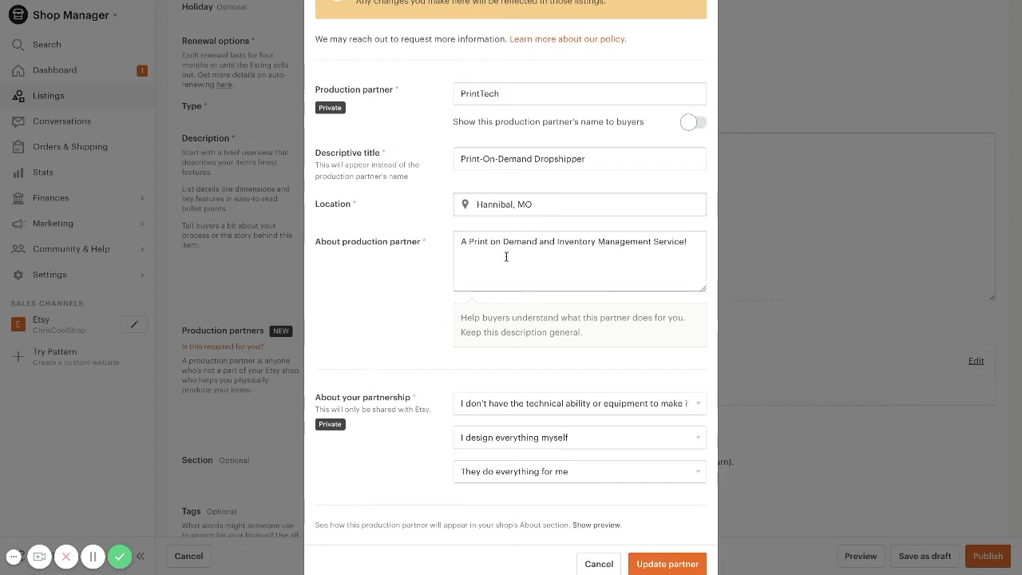
scroll(506, 256, down, 2)
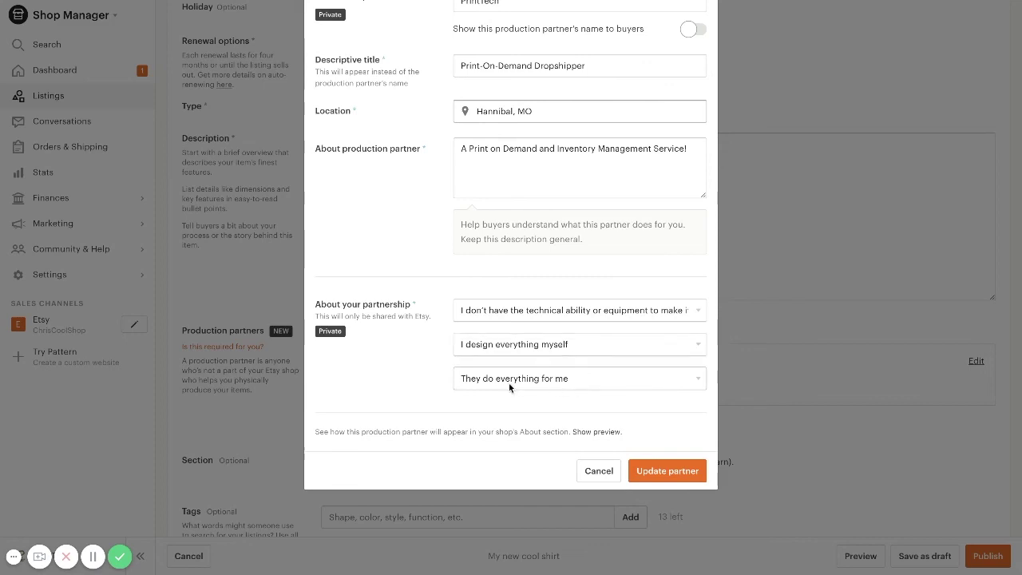
click(550, 381)
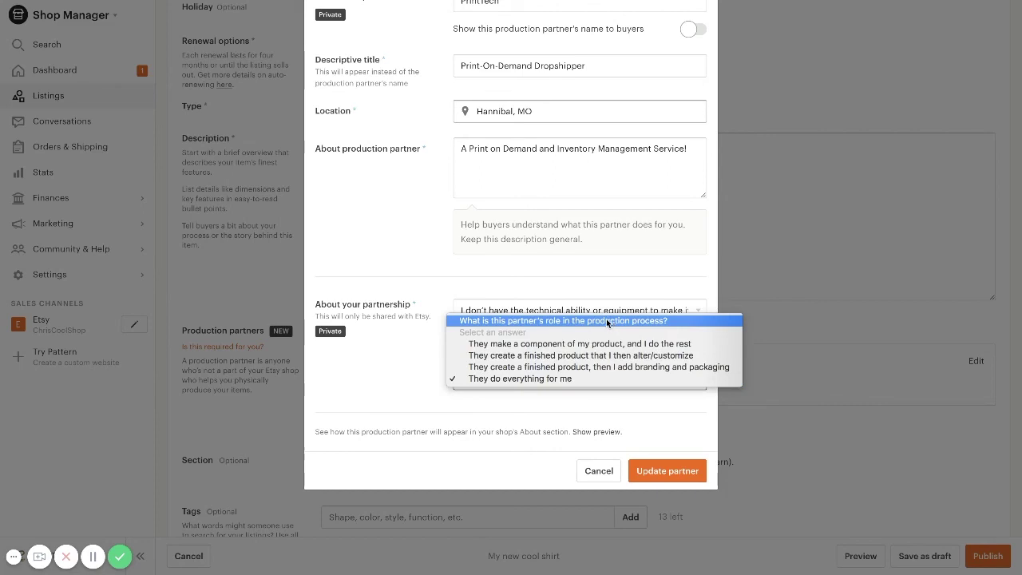
click(383, 385)
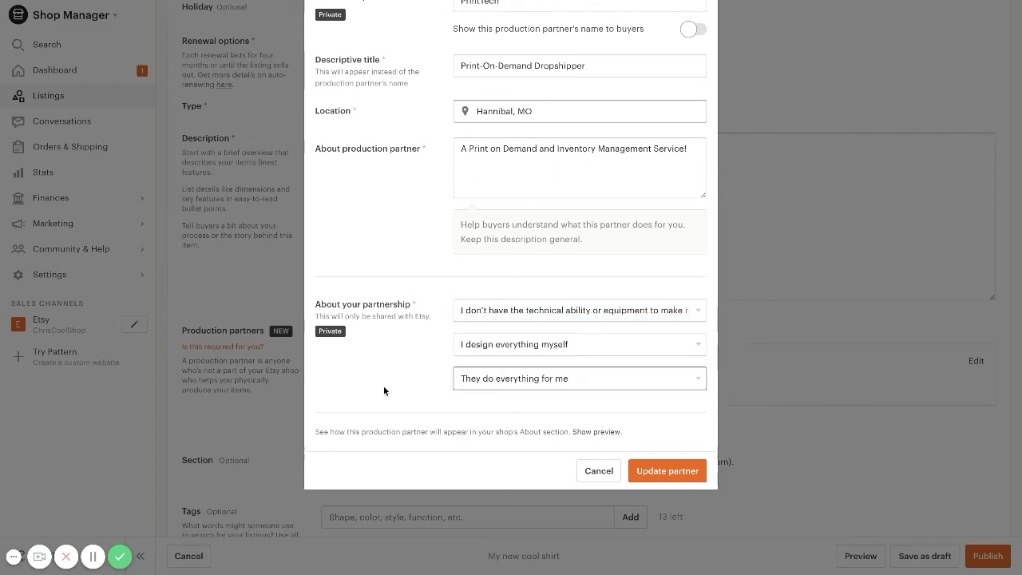
click(544, 344)
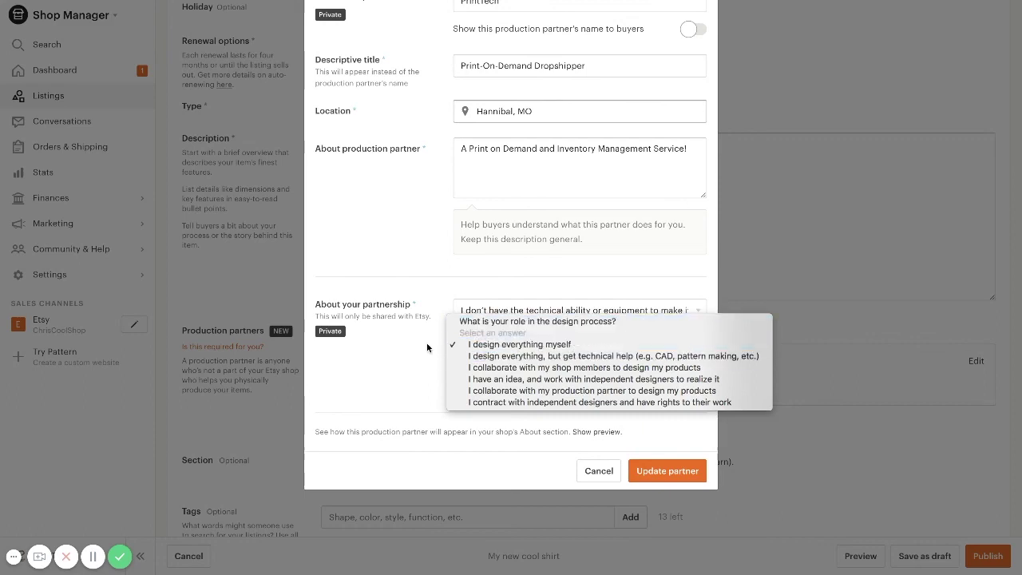
click(669, 476)
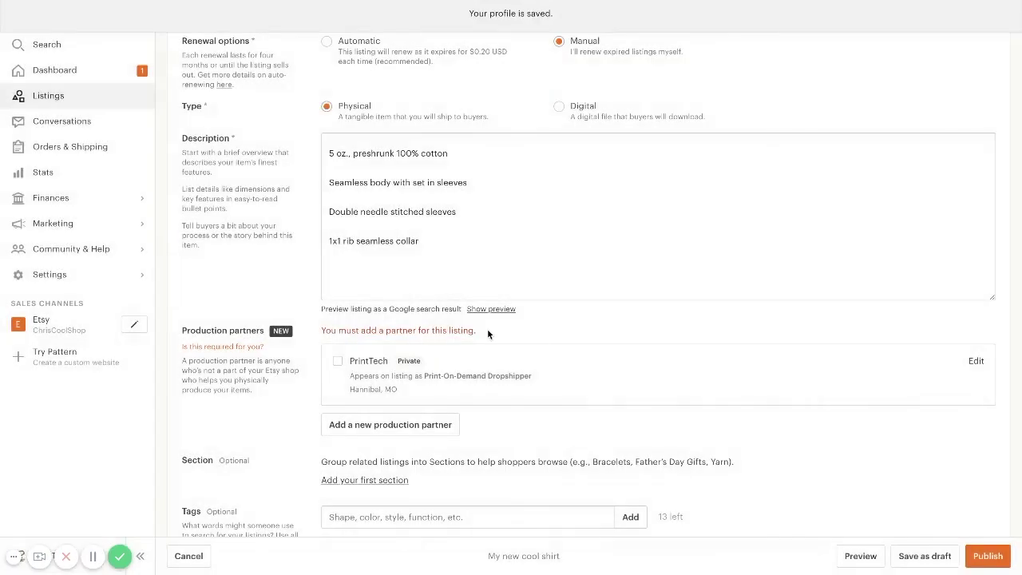
Step: Tick PrintTech under Production partners to clear the required-partner warning
click(336, 366)
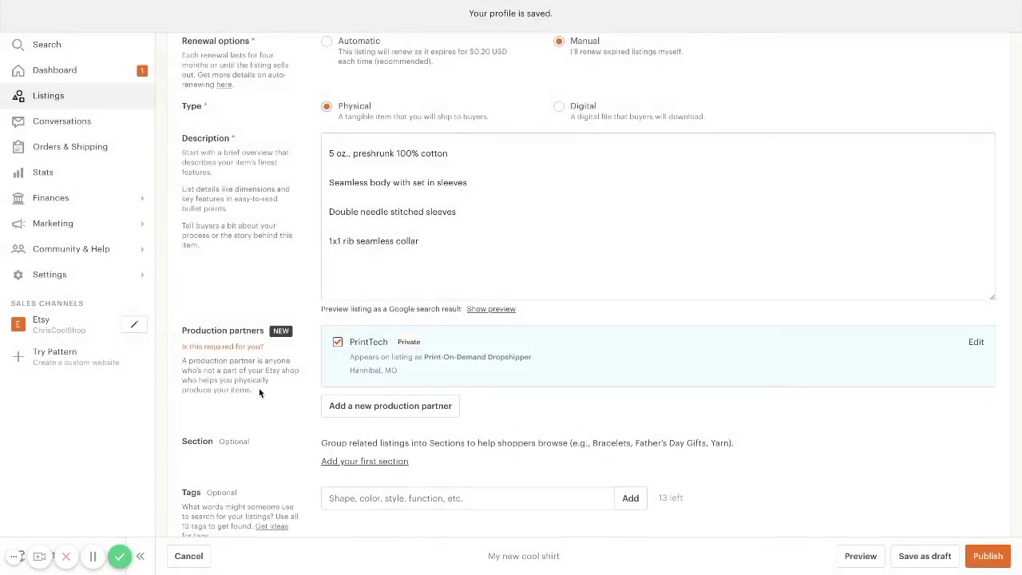
scroll(259, 388, down, 3)
scroll(258, 388, down, 2)
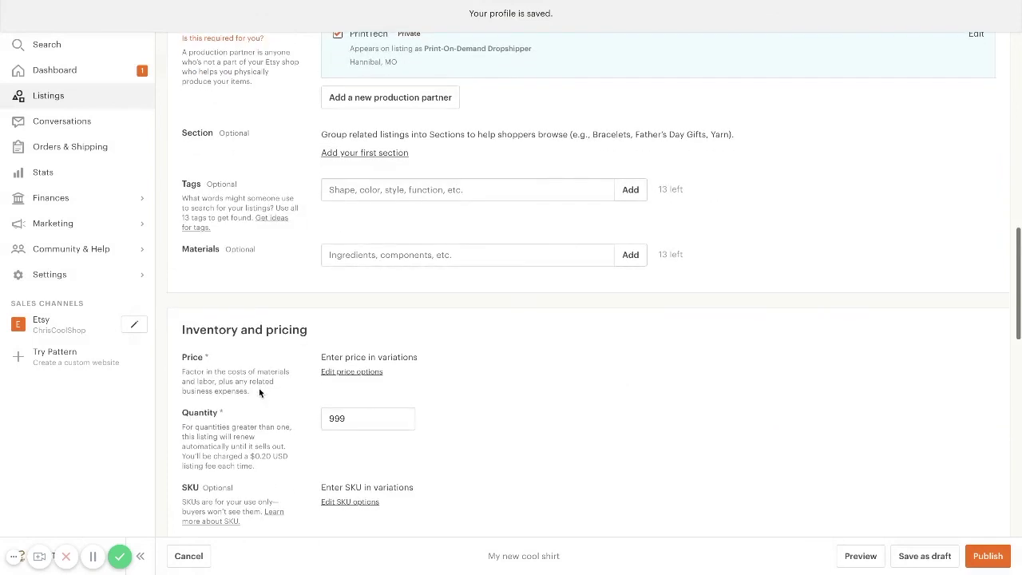